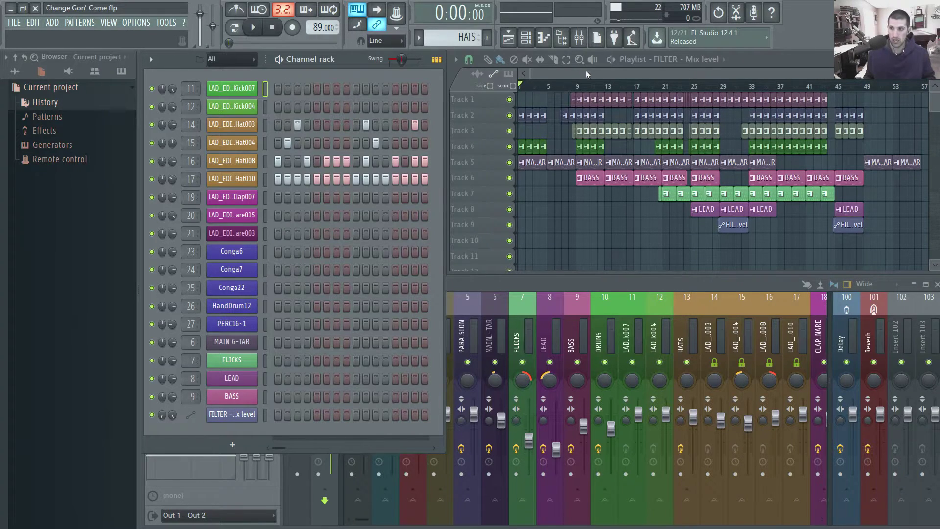
Step: Play the song from partway in, stop playback, and bring up the File menu
{"action": "left_click", "coordinate": [571, 87]}
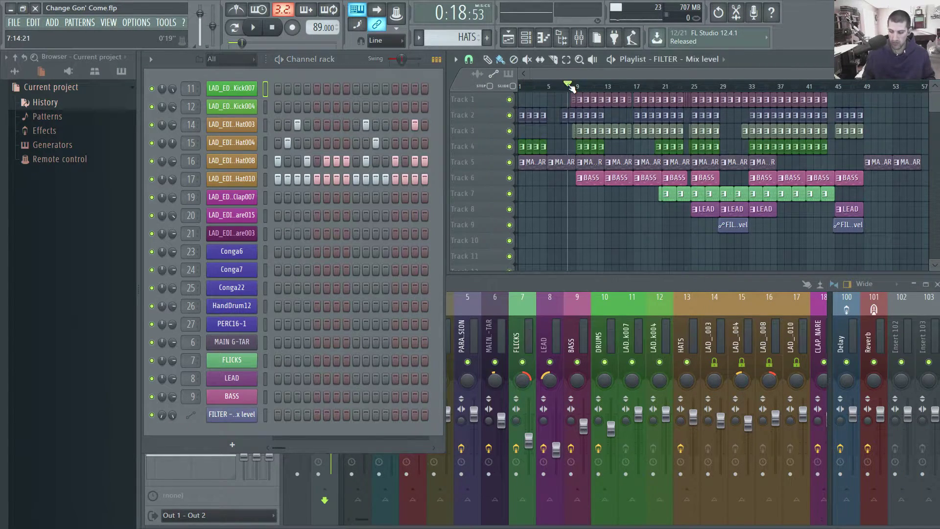
{"action": "key", "text": "space"}
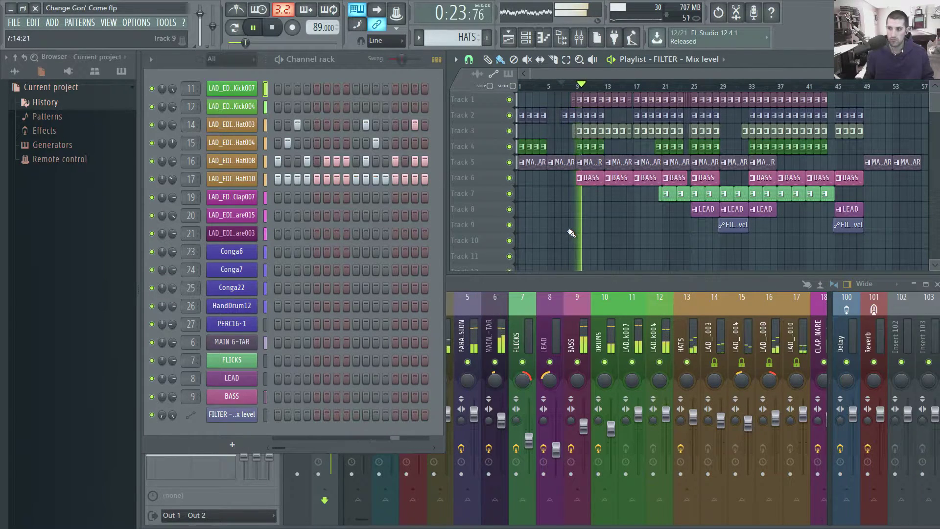
{"action": "key", "text": "space"}
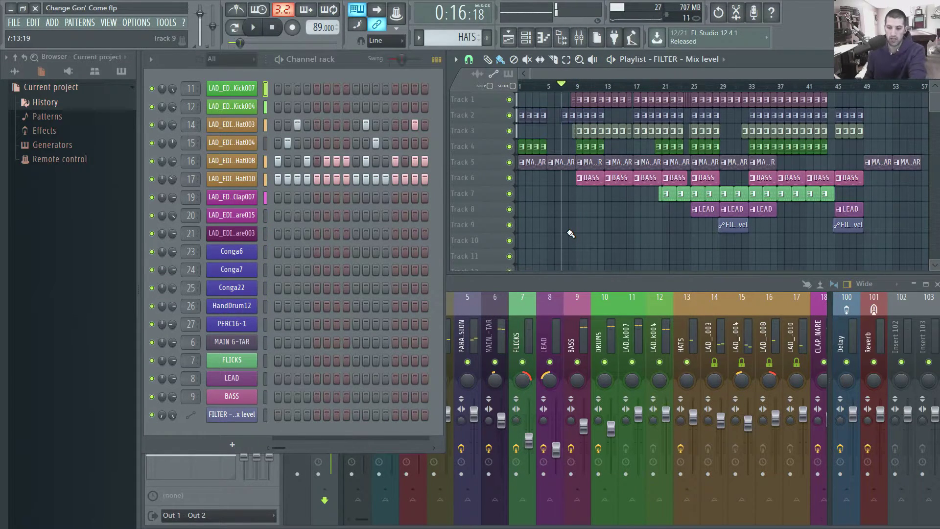
{"action": "left_click", "coordinate": [15, 23]}
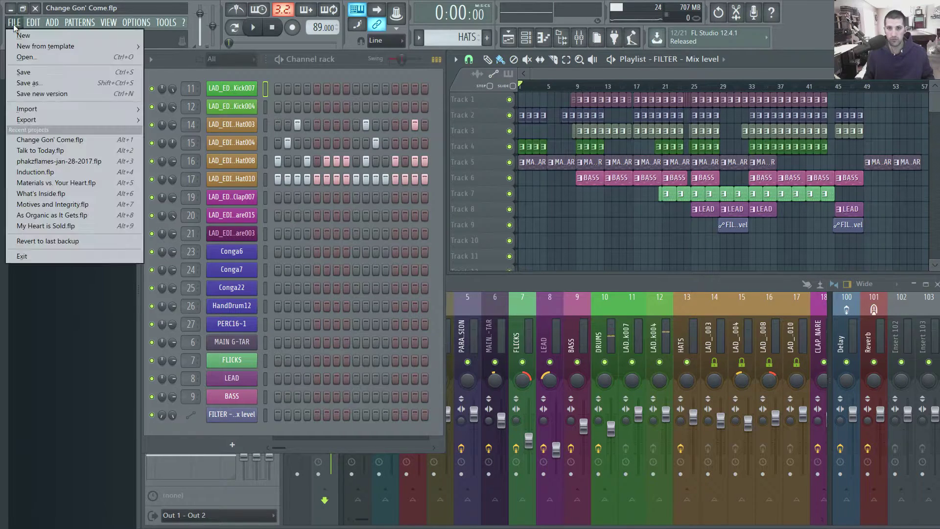
{"action": "mouse_move", "coordinate": [27, 120]}
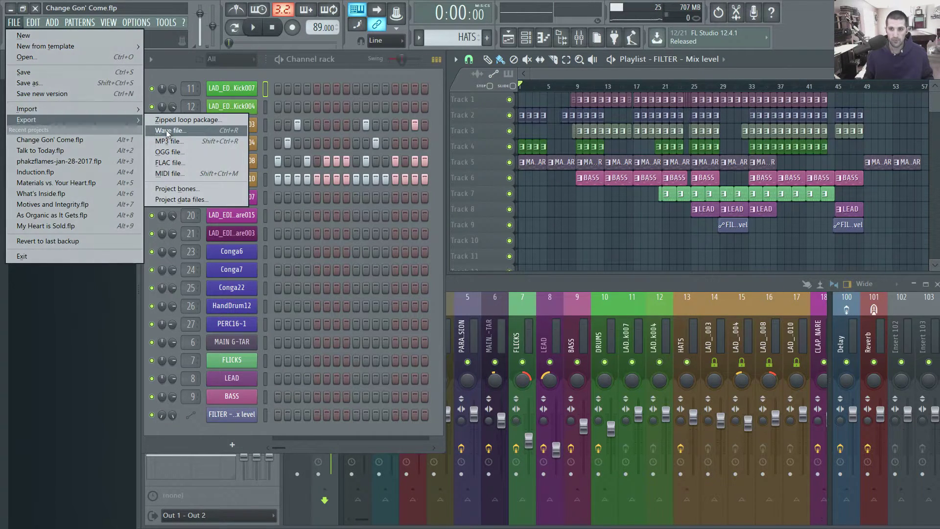
Step: Export the song as a WAV file, targeting the cgc-stems folder
{"action": "left_click", "coordinate": [167, 132]}
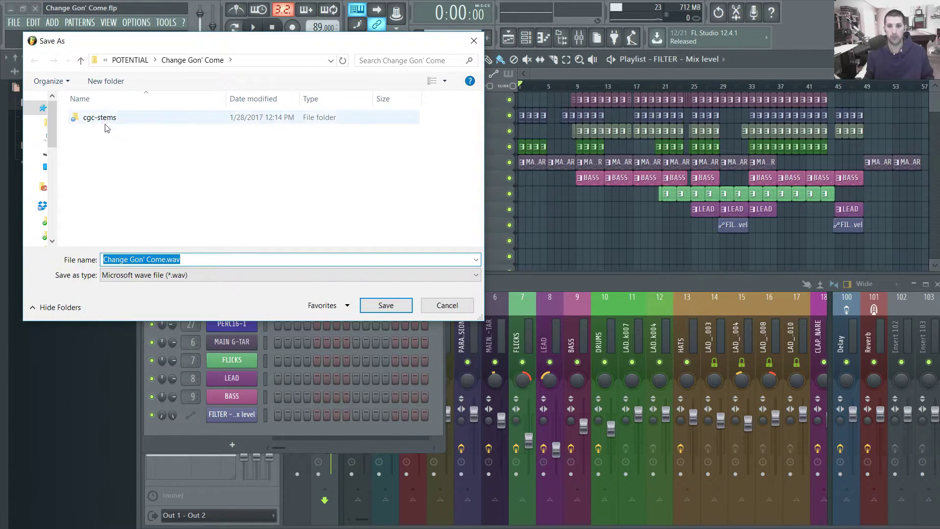
{"action": "left_click", "coordinate": [104, 126]}
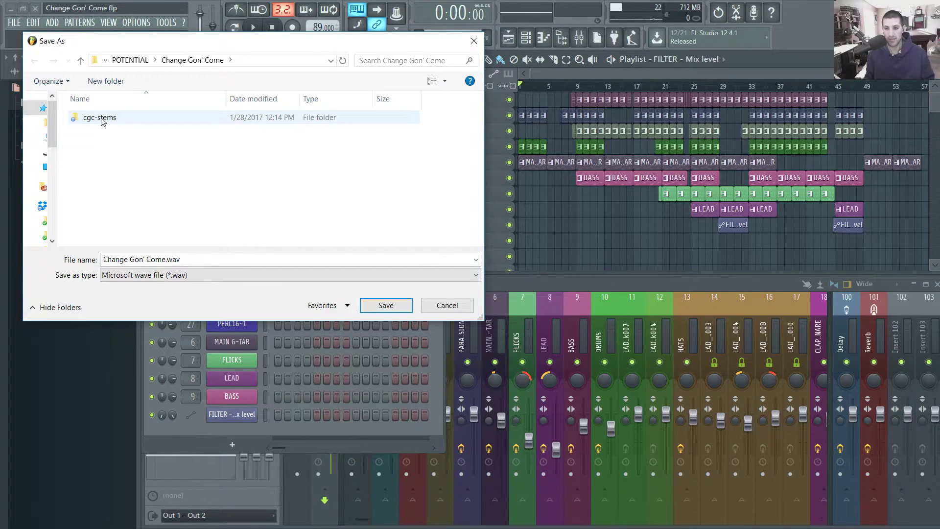
{"action": "double_click", "coordinate": [103, 121]}
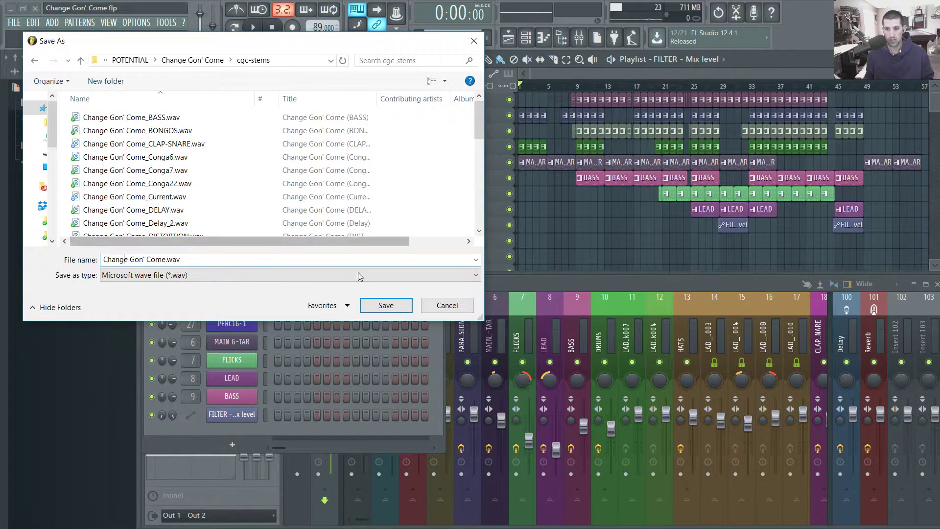
Step: Render split mixer-track WAV stems at 16Bit int into cgc-stems
{"action": "left_click", "coordinate": [388, 308]}
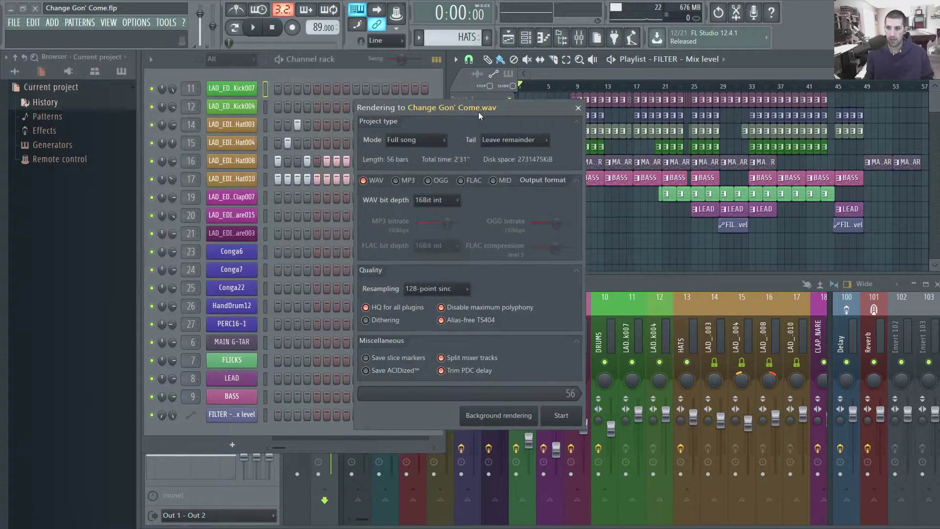
{"action": "left_click_drag", "start_coordinate": [442, 110], "coordinate": [359, 116]}
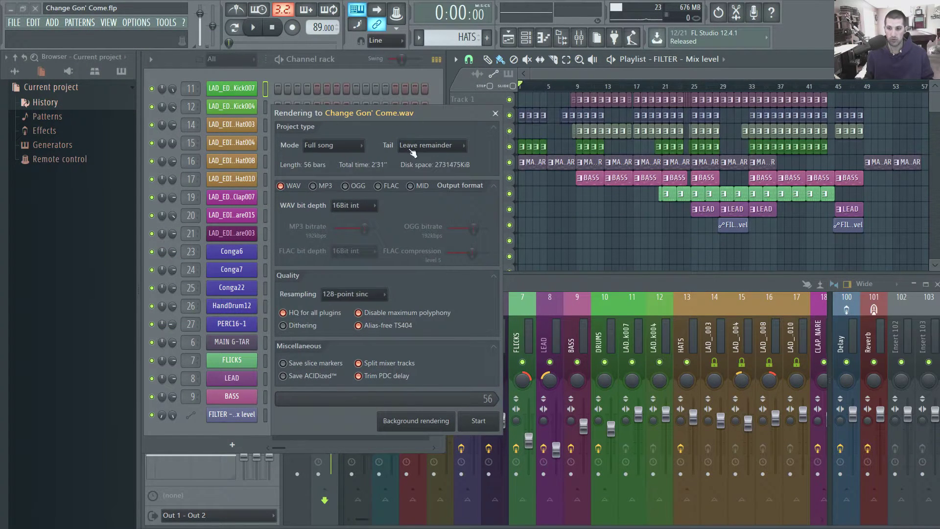
{"action": "left_click", "coordinate": [358, 363]}
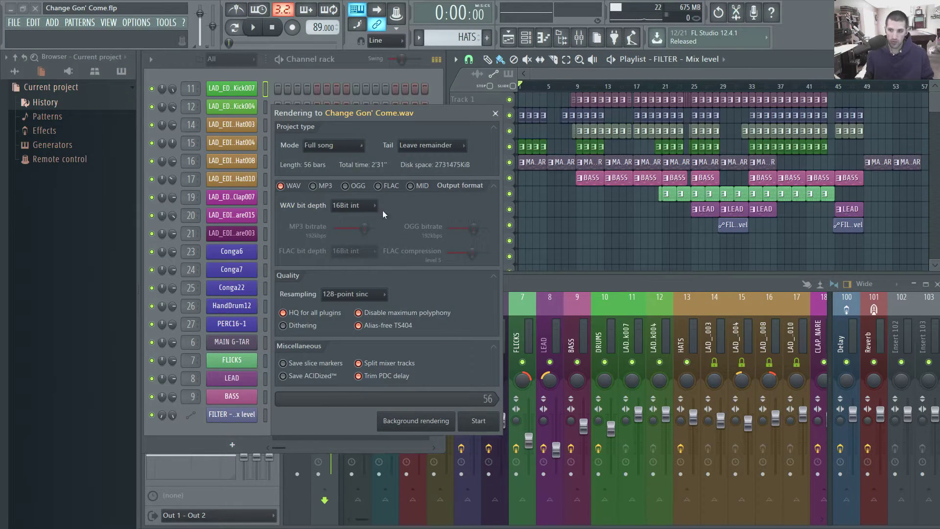
{"action": "left_click", "coordinate": [345, 205]}
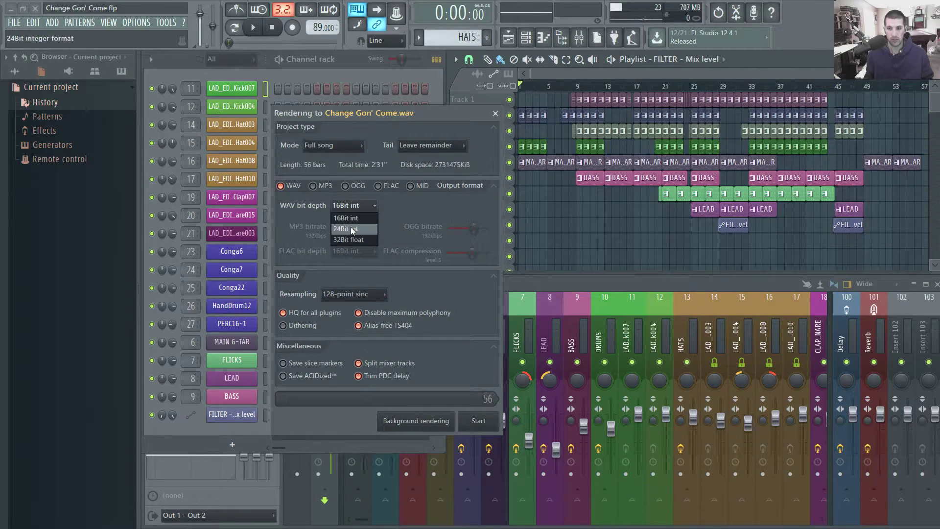
{"action": "left_click", "coordinate": [344, 214]}
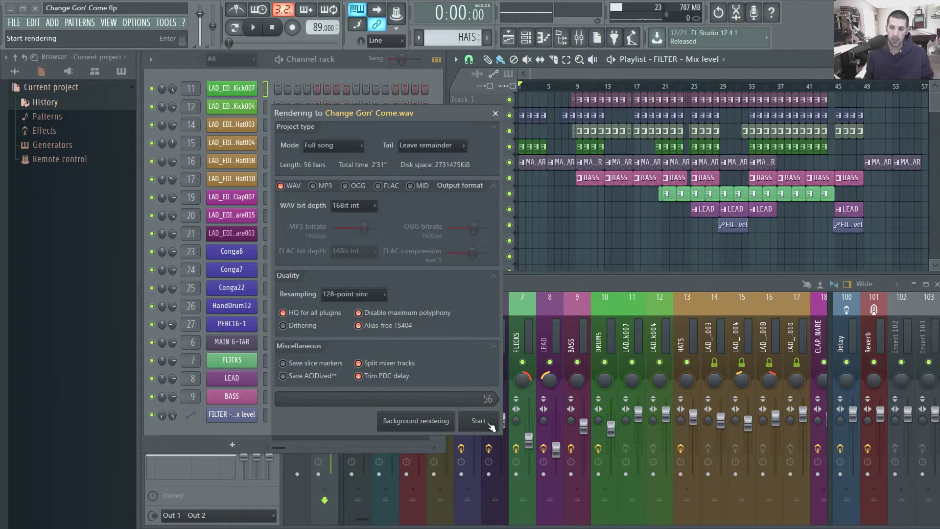
{"action": "left_click", "coordinate": [496, 113]}
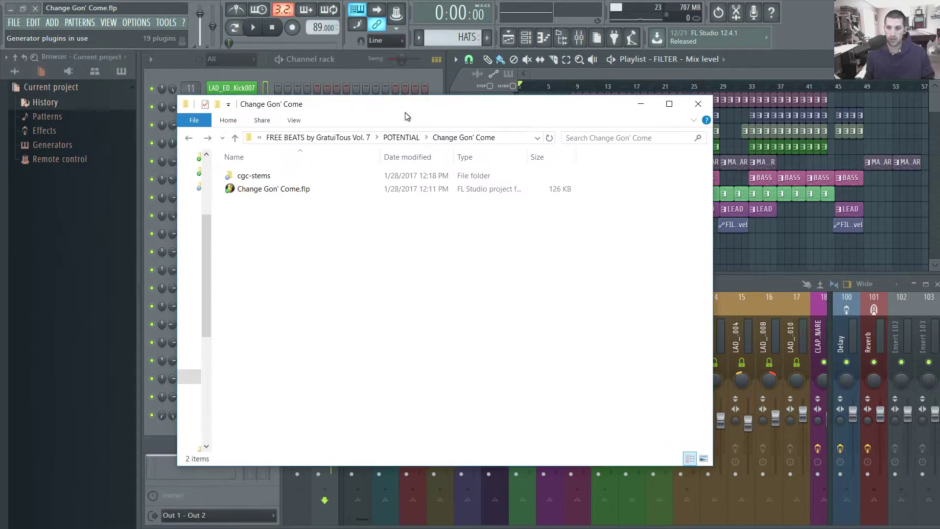
Step: Check the 31 stem files in cgc-stems with the Name column widened
{"action": "left_click", "coordinate": [254, 176]}
{"action": "double_click", "coordinate": [264, 178]}
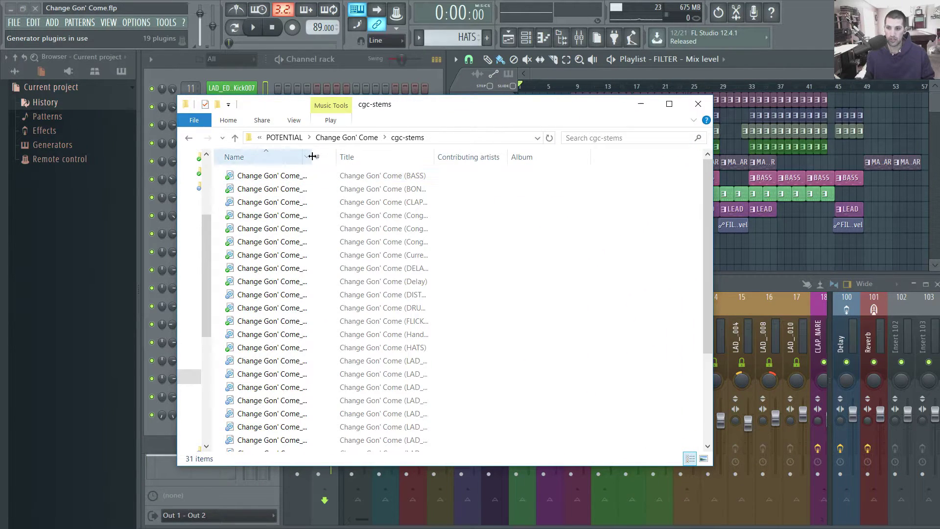
{"action": "left_click_drag", "start_coordinate": [336, 156], "coordinate": [446, 157]}
{"action": "left_click", "coordinate": [743, 72]}
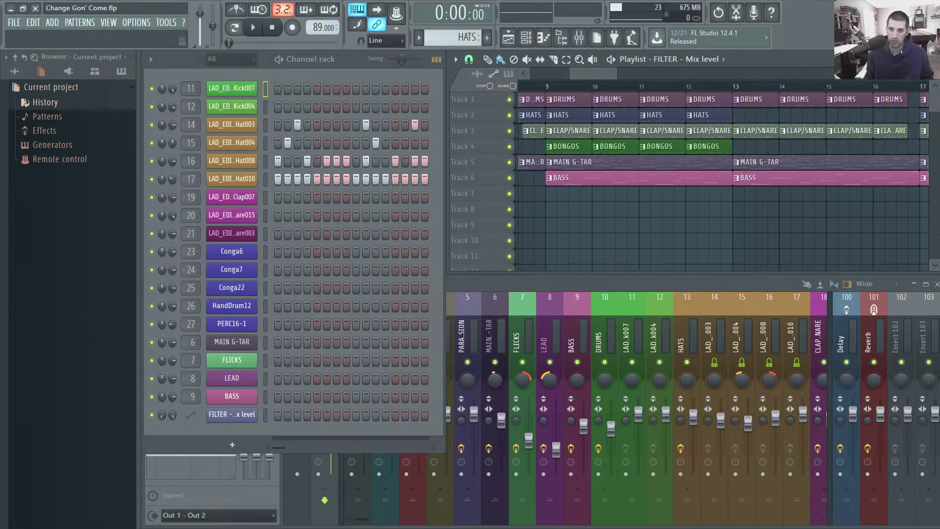
Step: Start a new project and load all 31 stem WAVs into the playlist
{"action": "left_click", "coordinate": [14, 22]}
{"action": "left_click", "coordinate": [507, 300]}
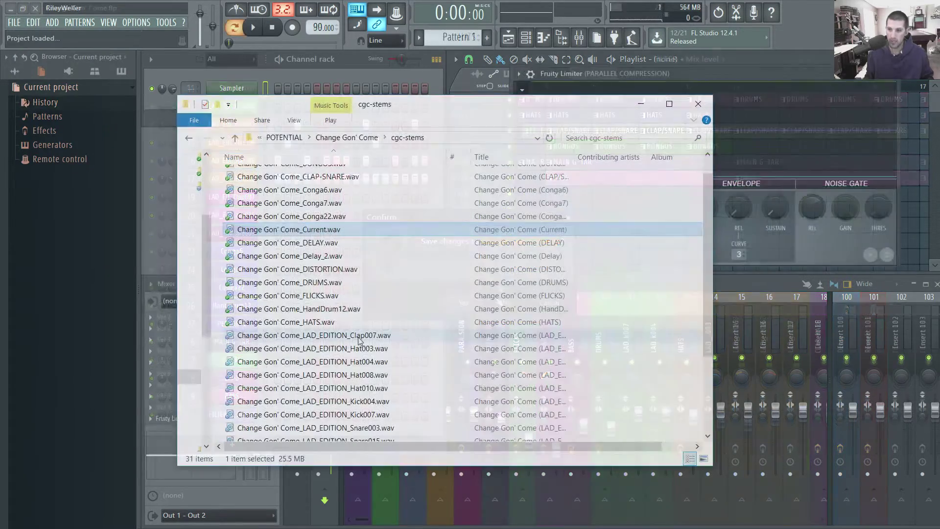
{"action": "key", "text": "ctrl+a"}
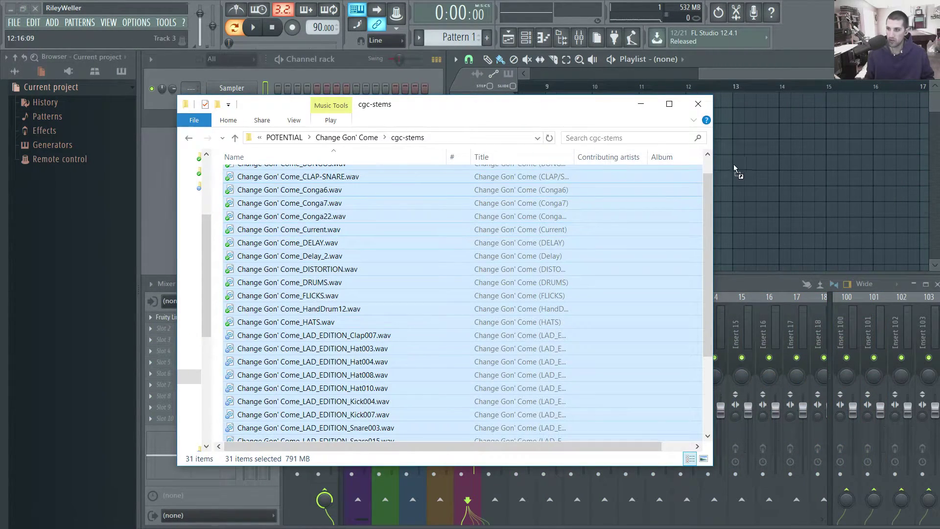
{"action": "left_click_drag", "start_coordinate": [297, 193], "coordinate": [742, 170]}
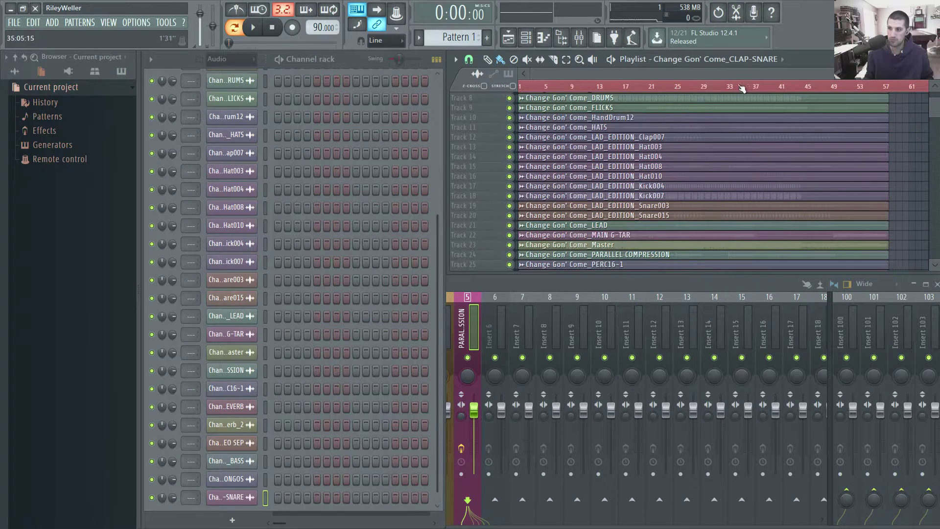
Step: Maximise the playlist, solo the Master stem track and play from around bar 29
{"action": "left_click", "coordinate": [704, 86]}
{"action": "double_click", "coordinate": [735, 59]}
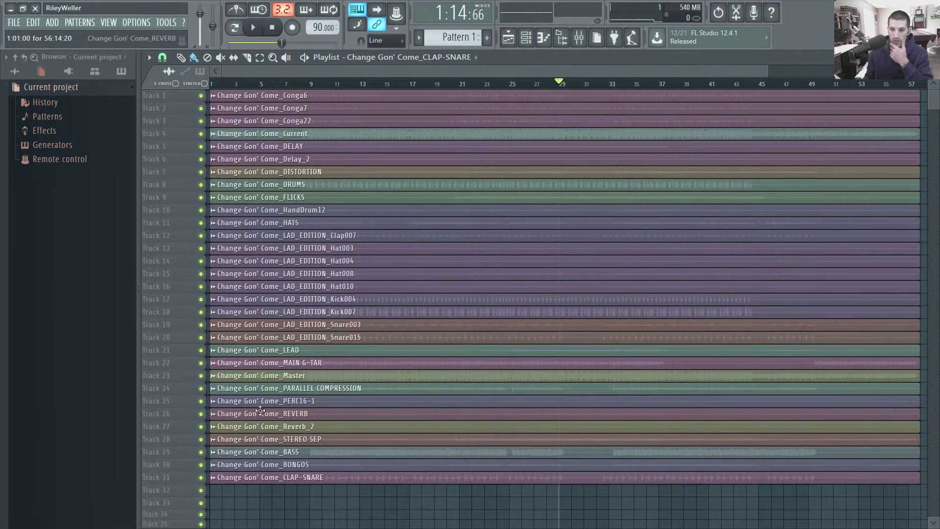
{"action": "right_click", "coordinate": [201, 375]}
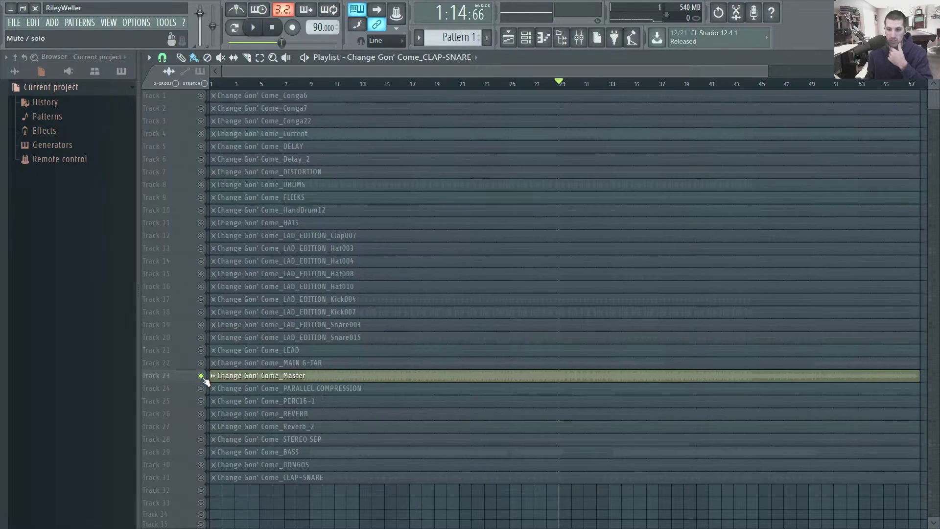
{"action": "key", "text": "space"}
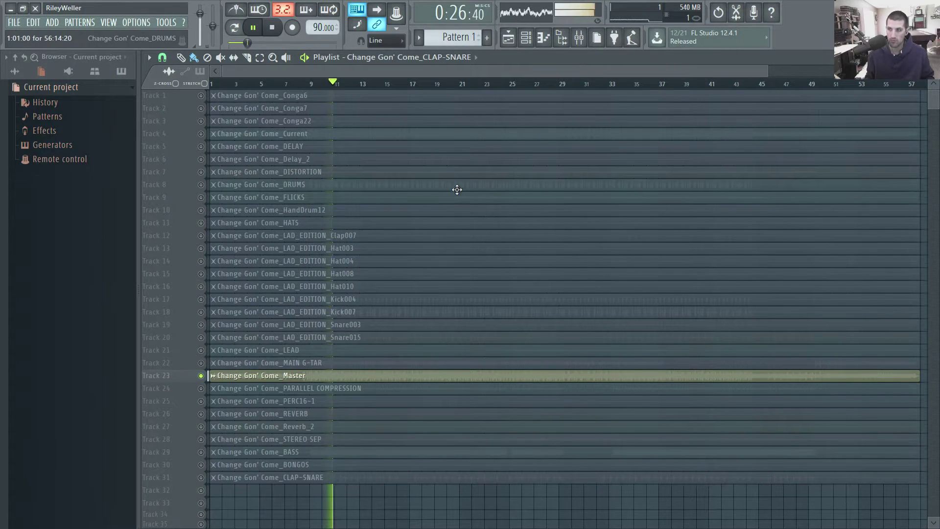
{"action": "left_click", "coordinate": [575, 84]}
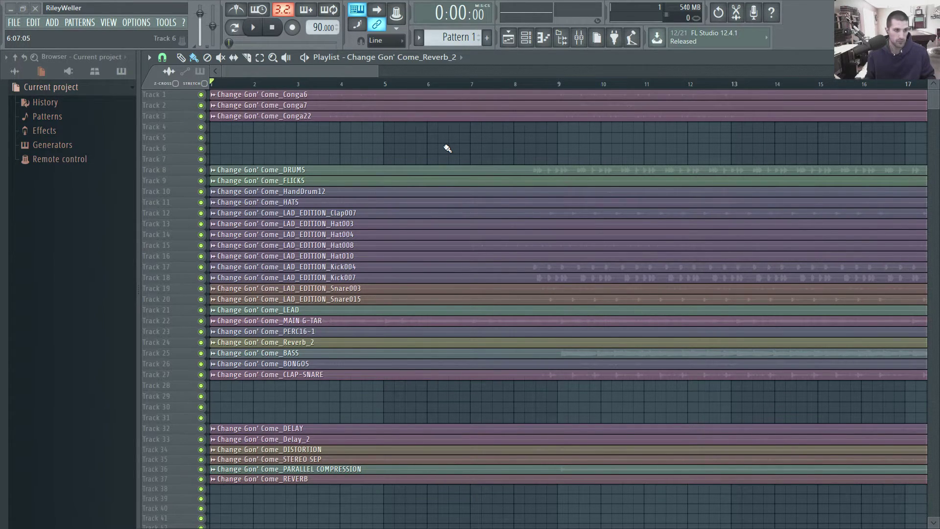
Step: From the Change Gon' Come folder, send cgc-stems to a Compressed (zipped) folder
{"action": "key", "text": "alt+Tab"}
{"action": "key", "text": "alt+Up"}
{"action": "right_click", "coordinate": [340, 239]}
{"action": "left_click", "coordinate": [221, 230]}
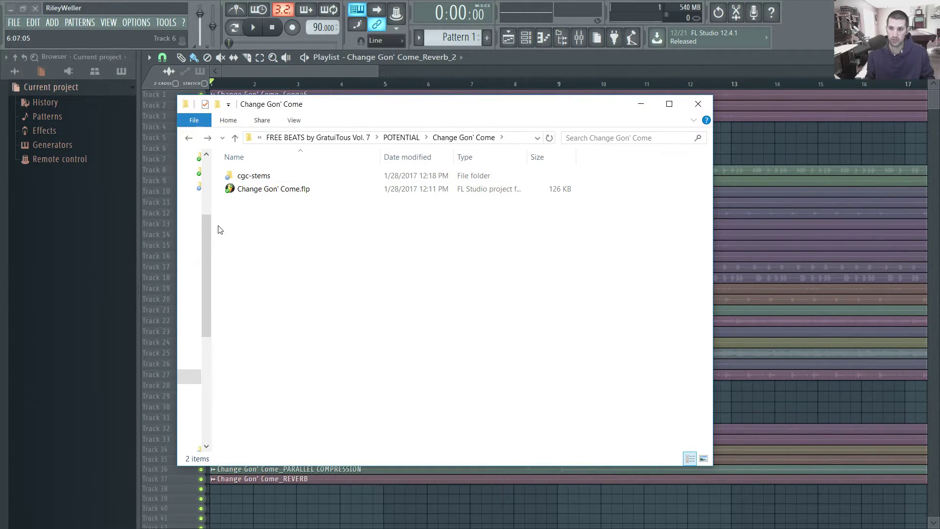
{"action": "right_click", "coordinate": [252, 182]}
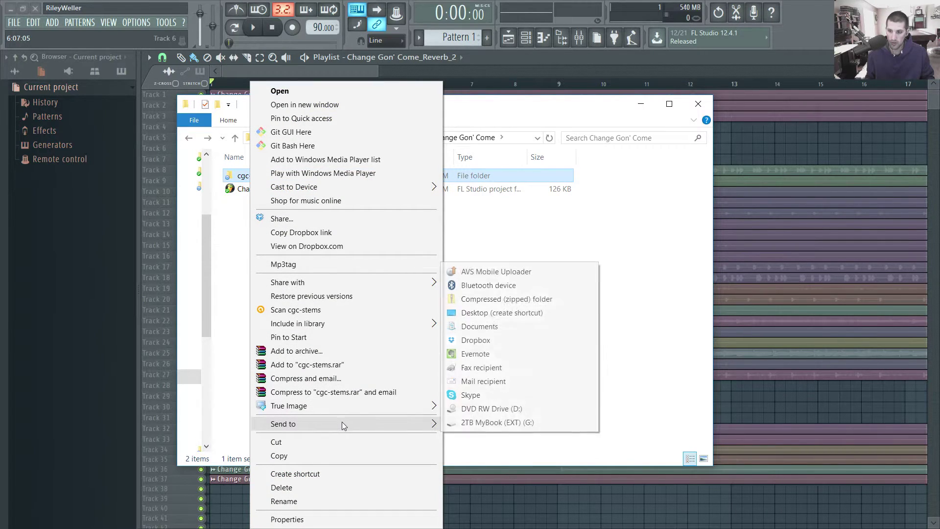
{"action": "mouse_move", "coordinate": [283, 424]}
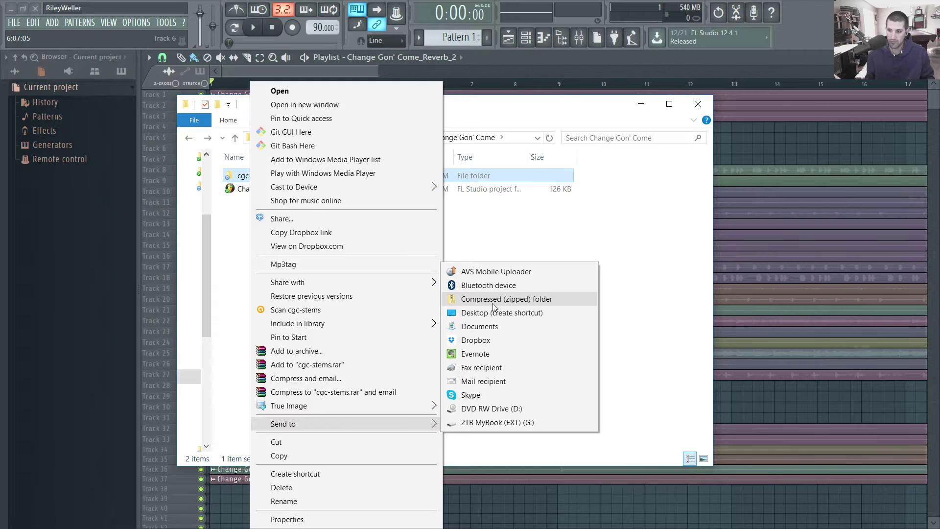
{"action": "left_click", "coordinate": [494, 302]}
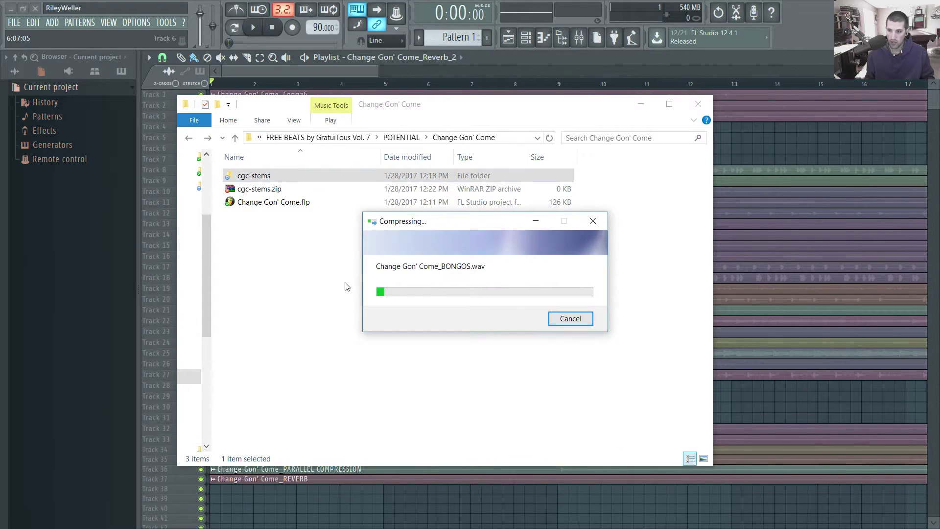